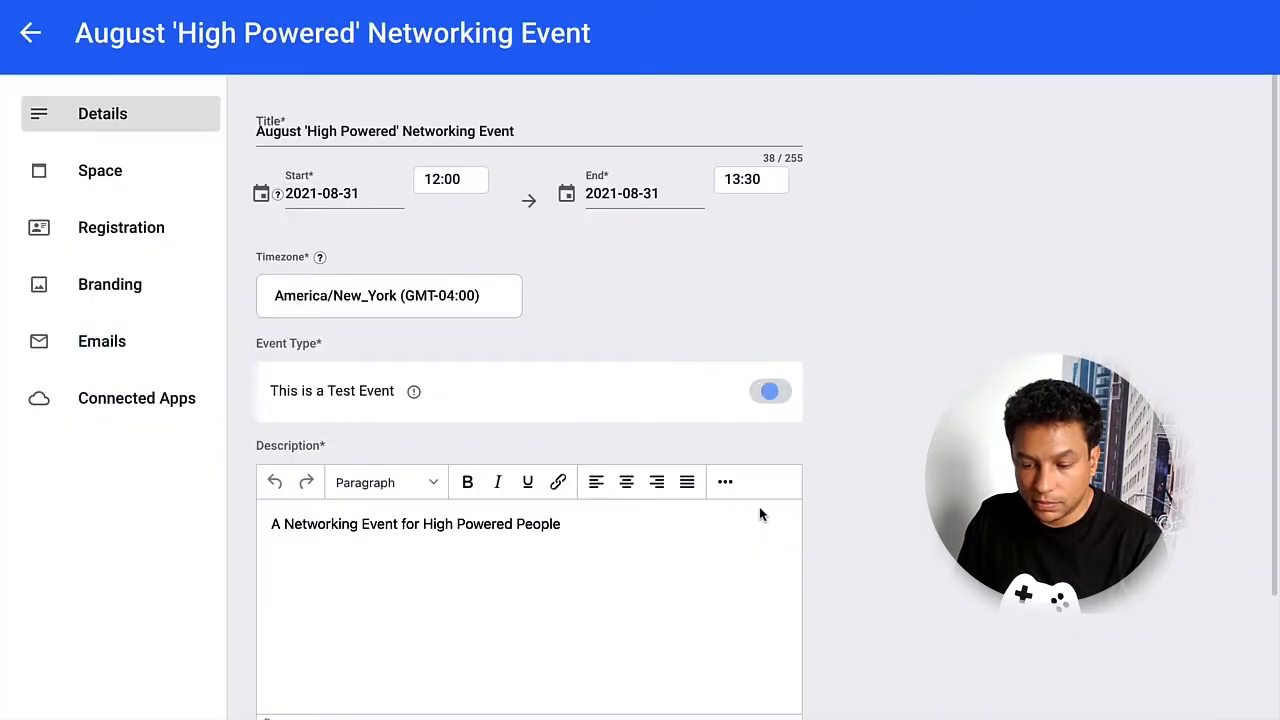
Verify HubSpot is connected with timeline activities syncing, then go back to the Connected Apps list.
click(185, 398)
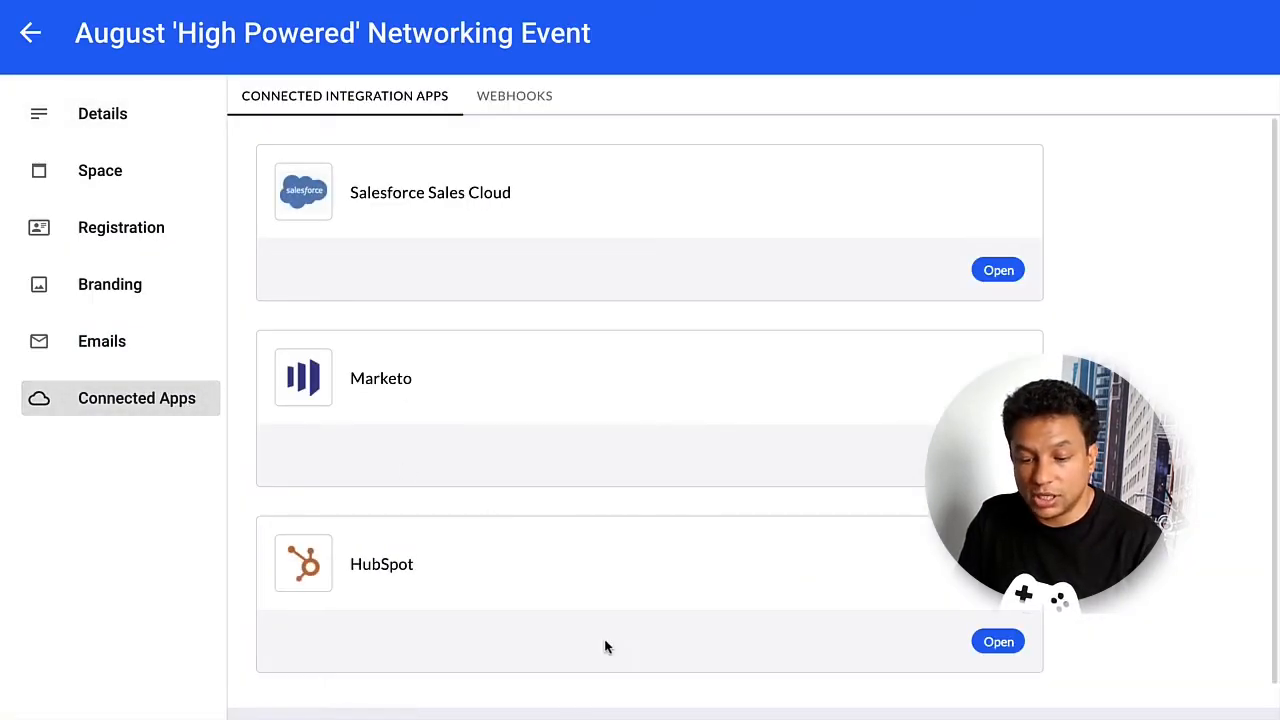
click(998, 643)
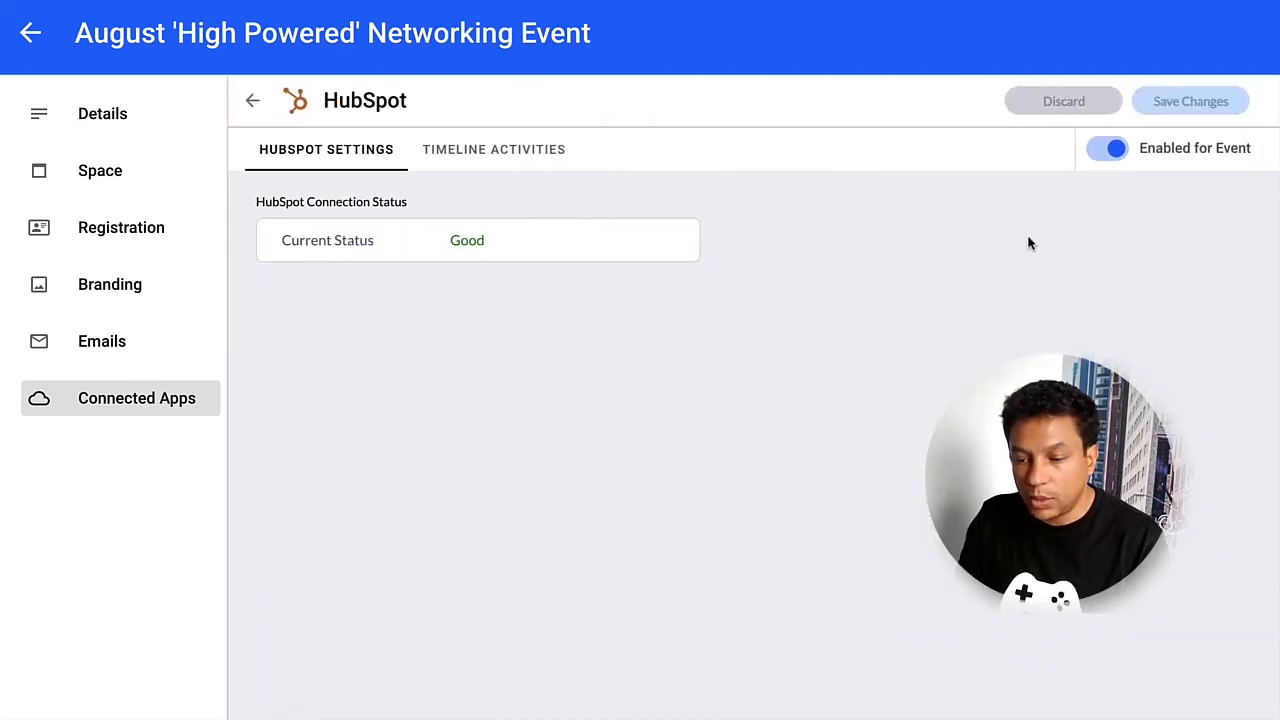
click(463, 160)
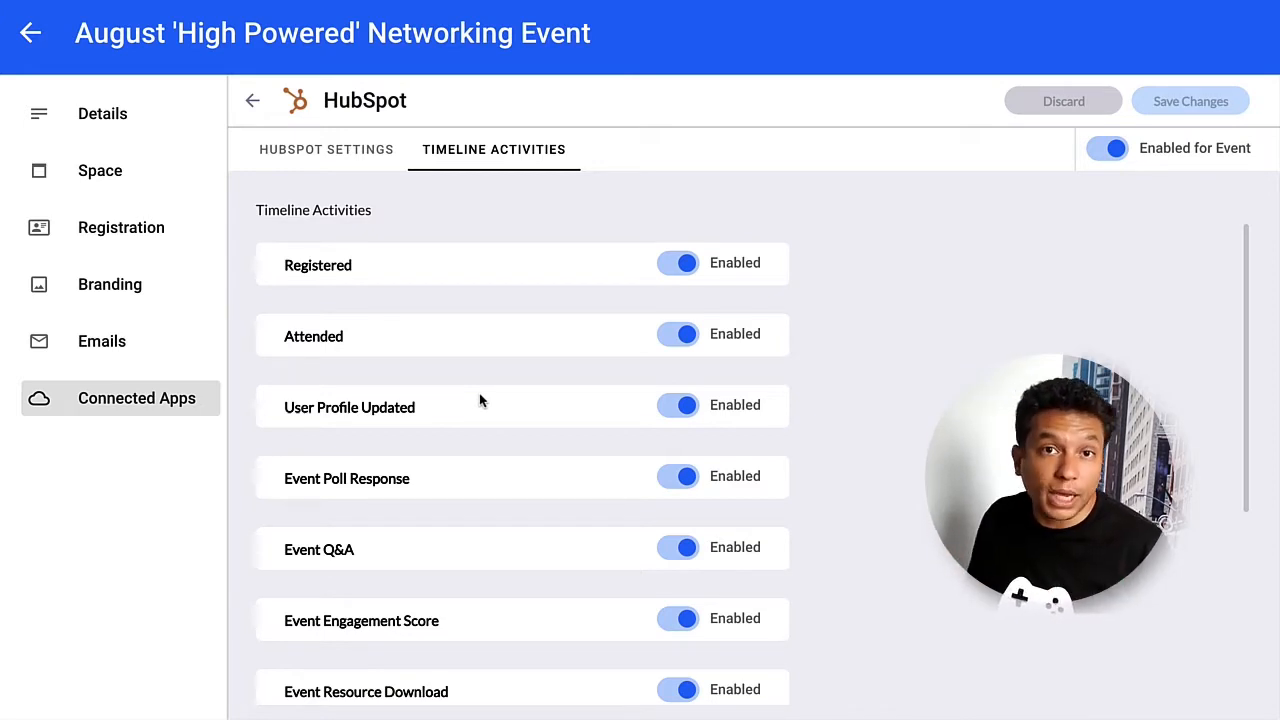
click(252, 100)
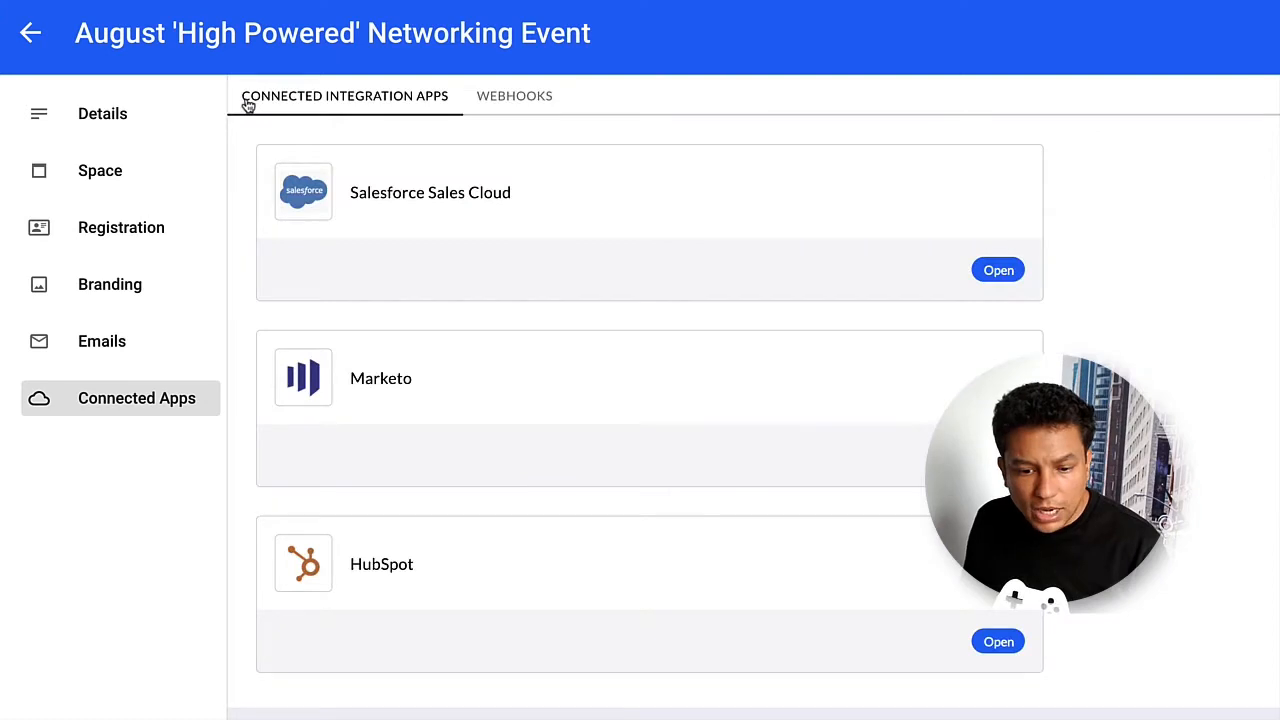
Under Registration > Register Manually, enter the test attendee's first name, last name and e-mail, then register.
click(135, 232)
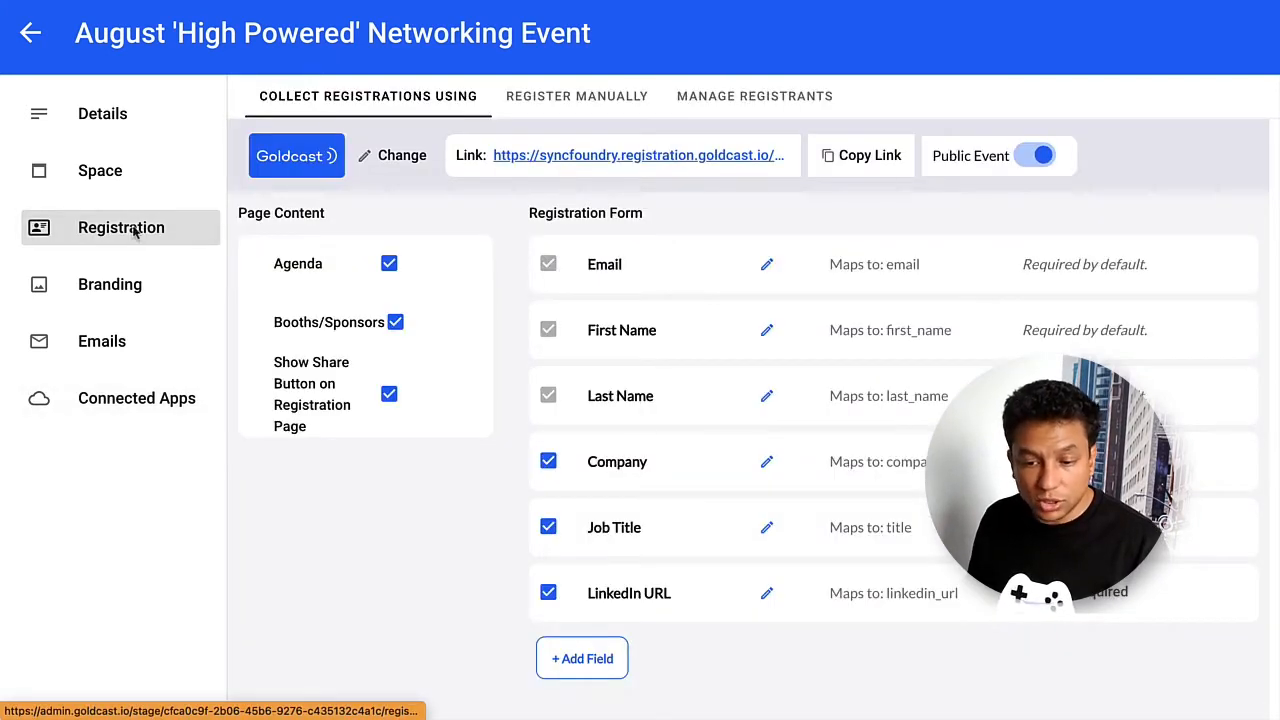
click(620, 90)
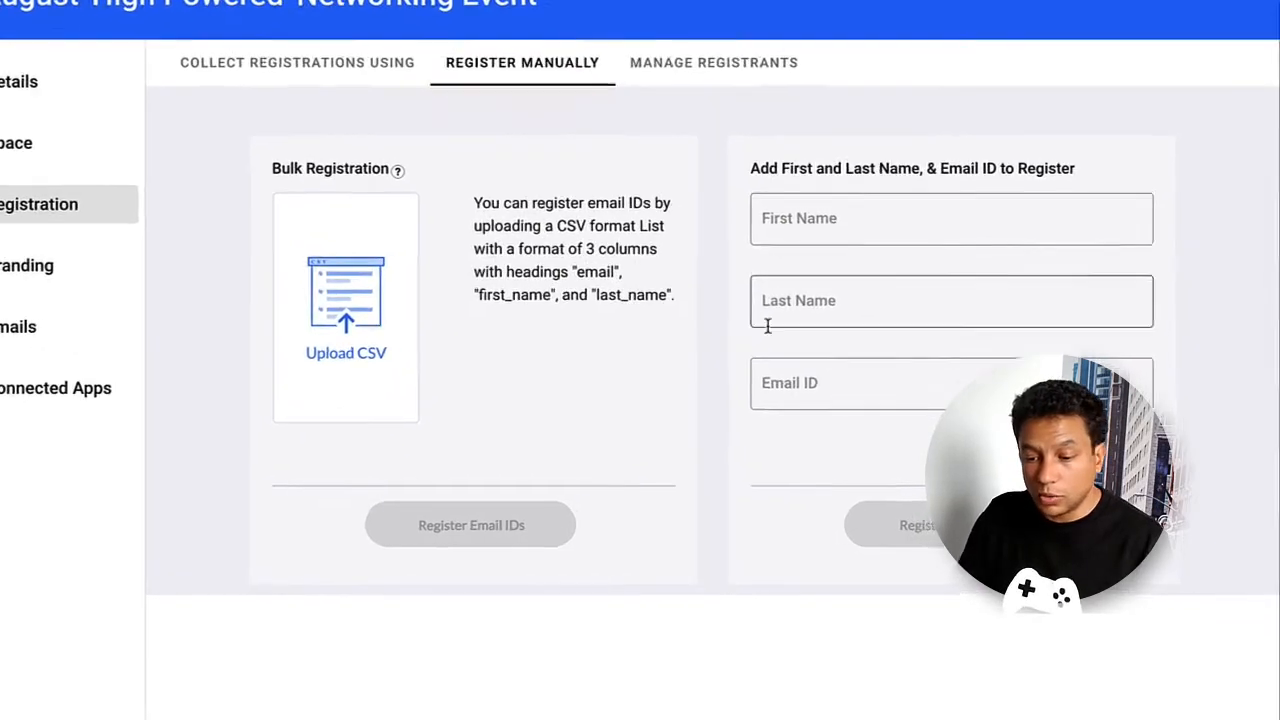
click(857, 244)
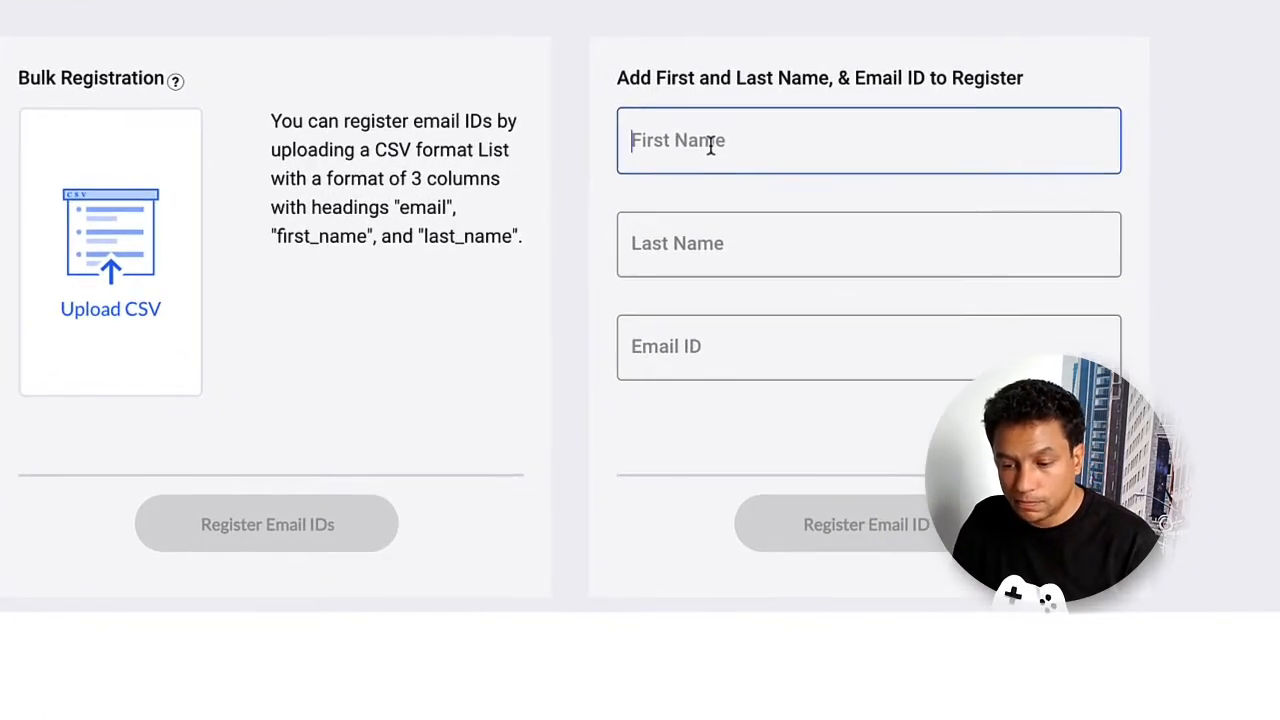
text(Ster)
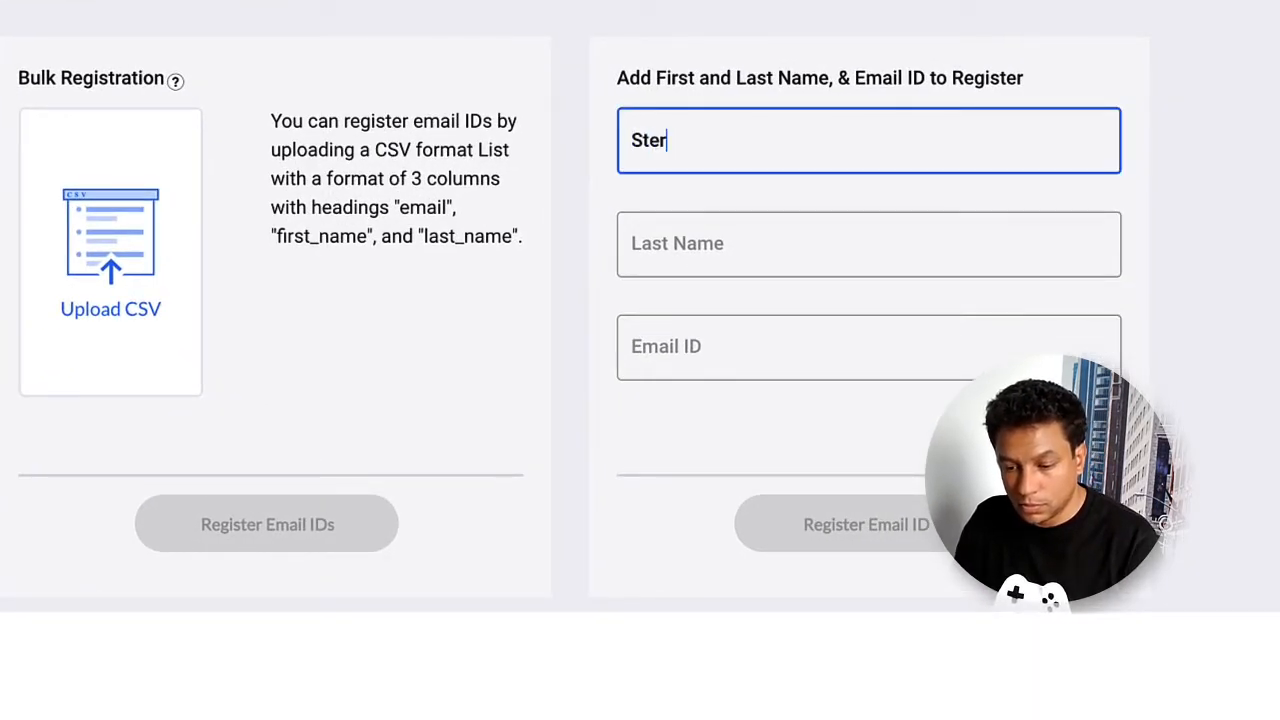
text(ling)
key(Tab)
text(Archer)
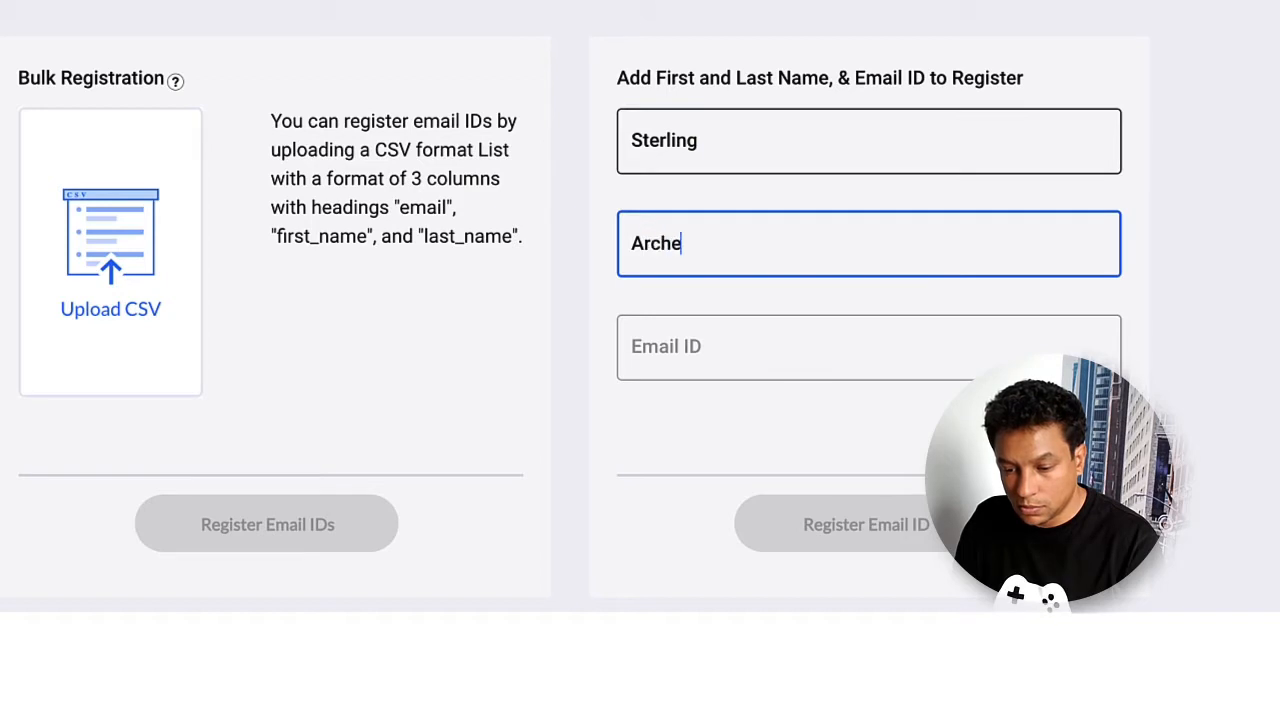
key(Tab)
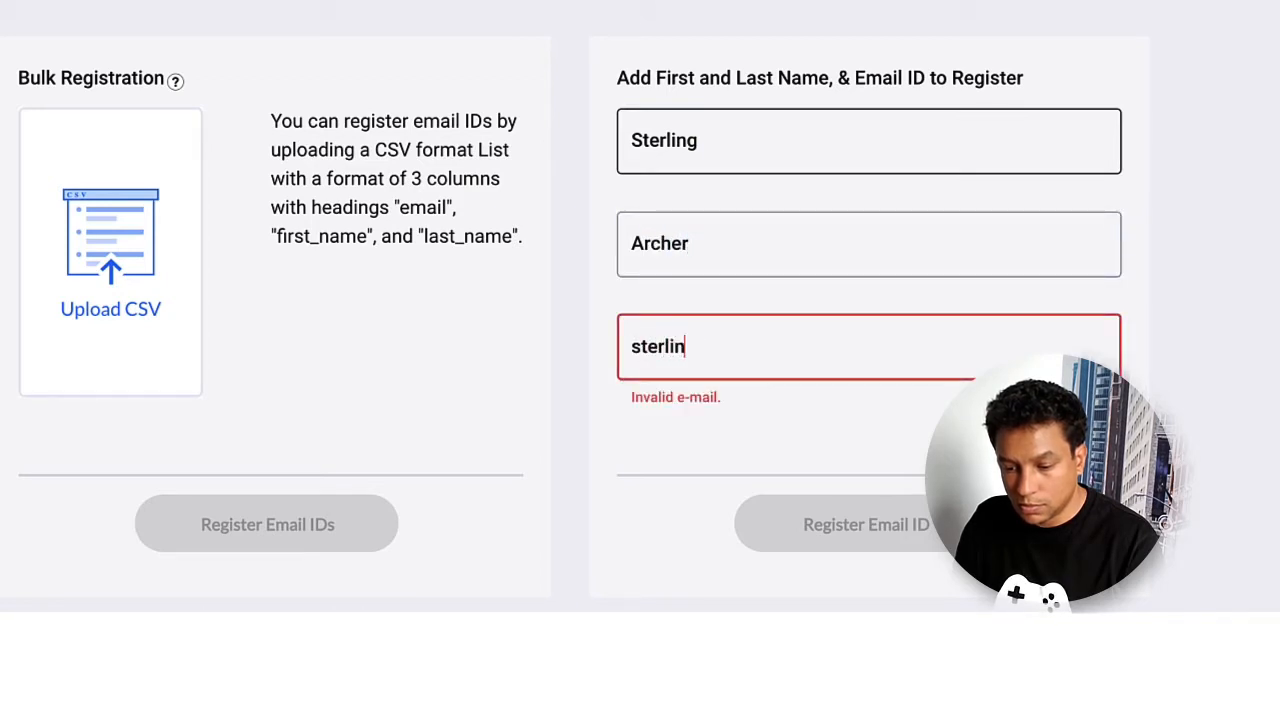
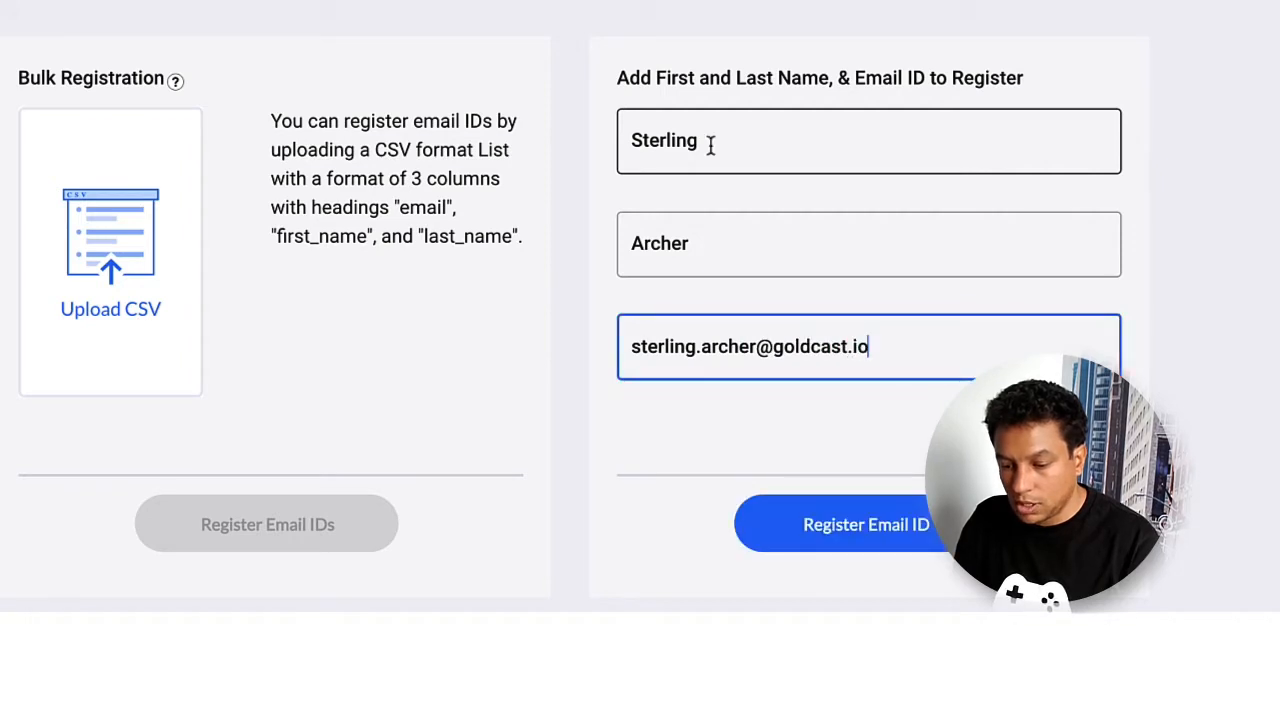
click(853, 530)
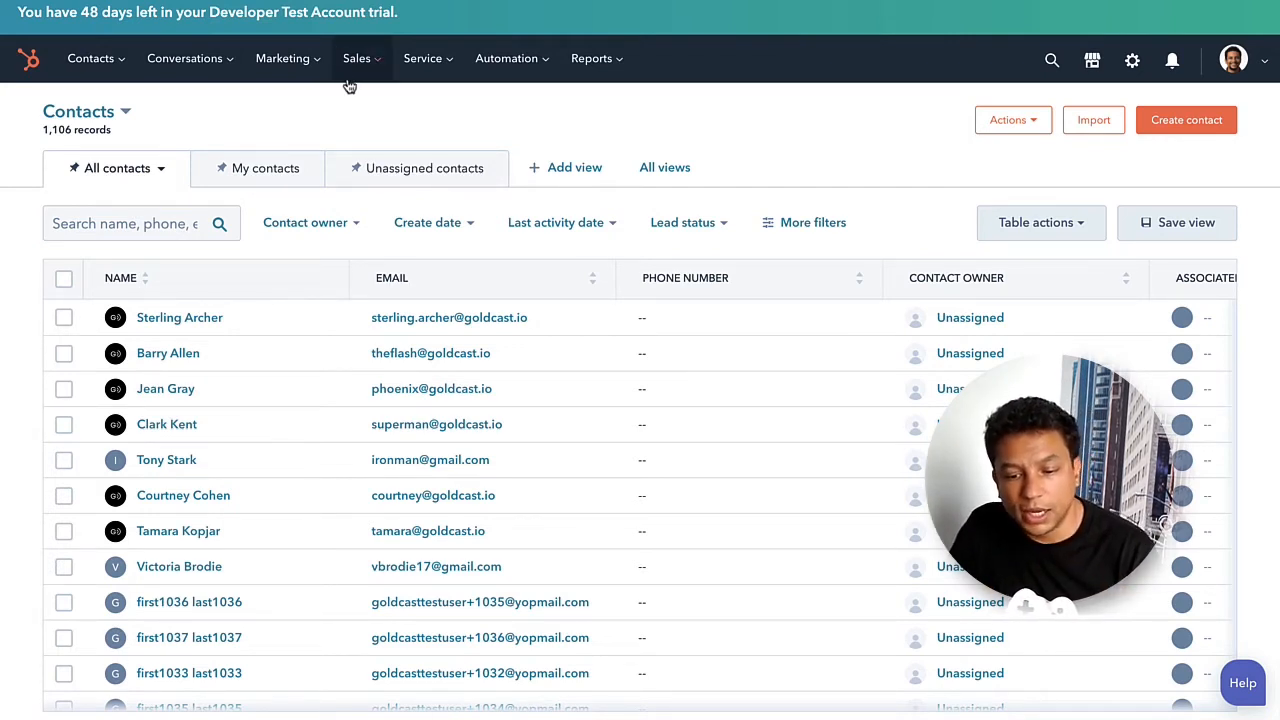
Open the test registrant's HubSpot contact and expand its Goldcast registration activity.
click(184, 323)
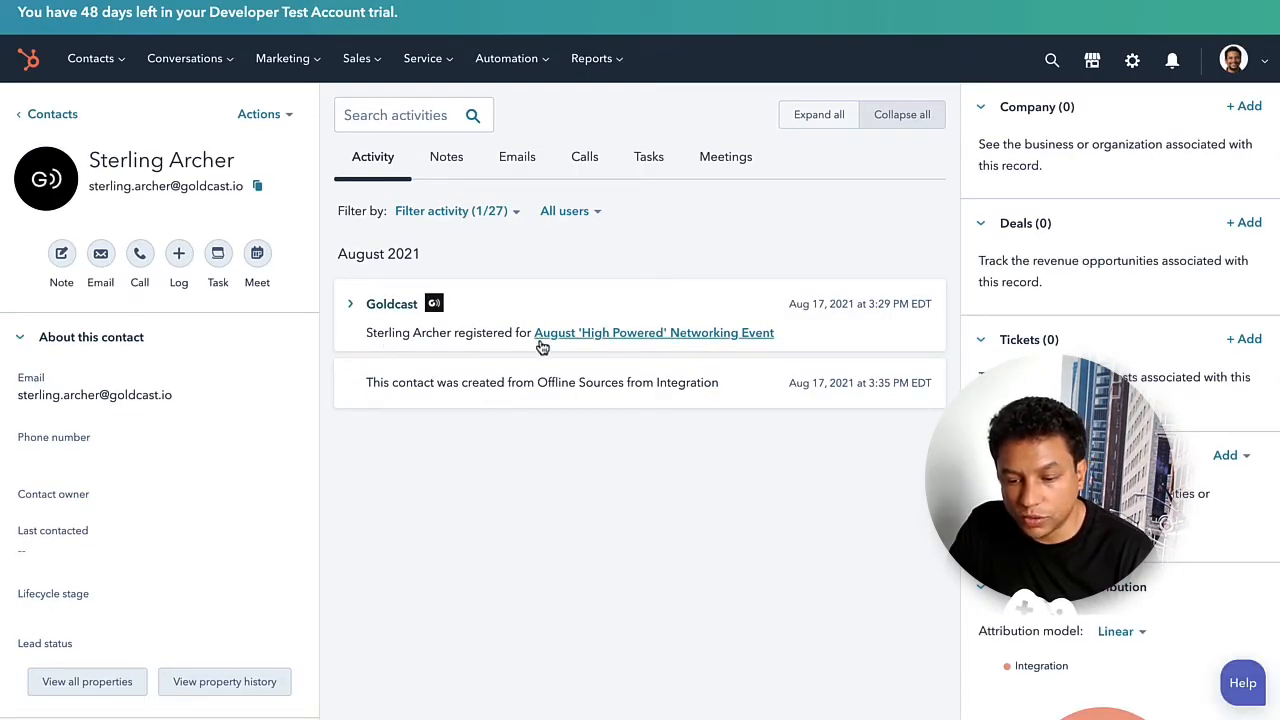
click(350, 304)
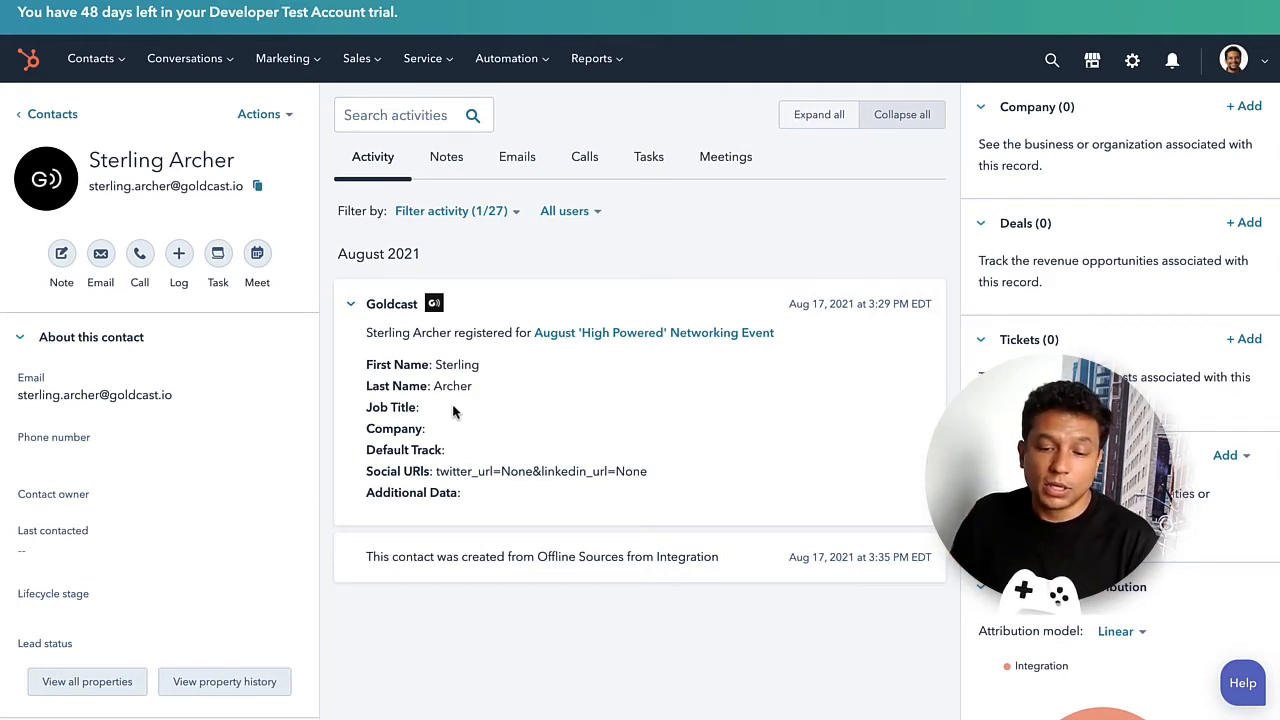
Go to HubSpot's contact lists and start creating a new list.
click(100, 58)
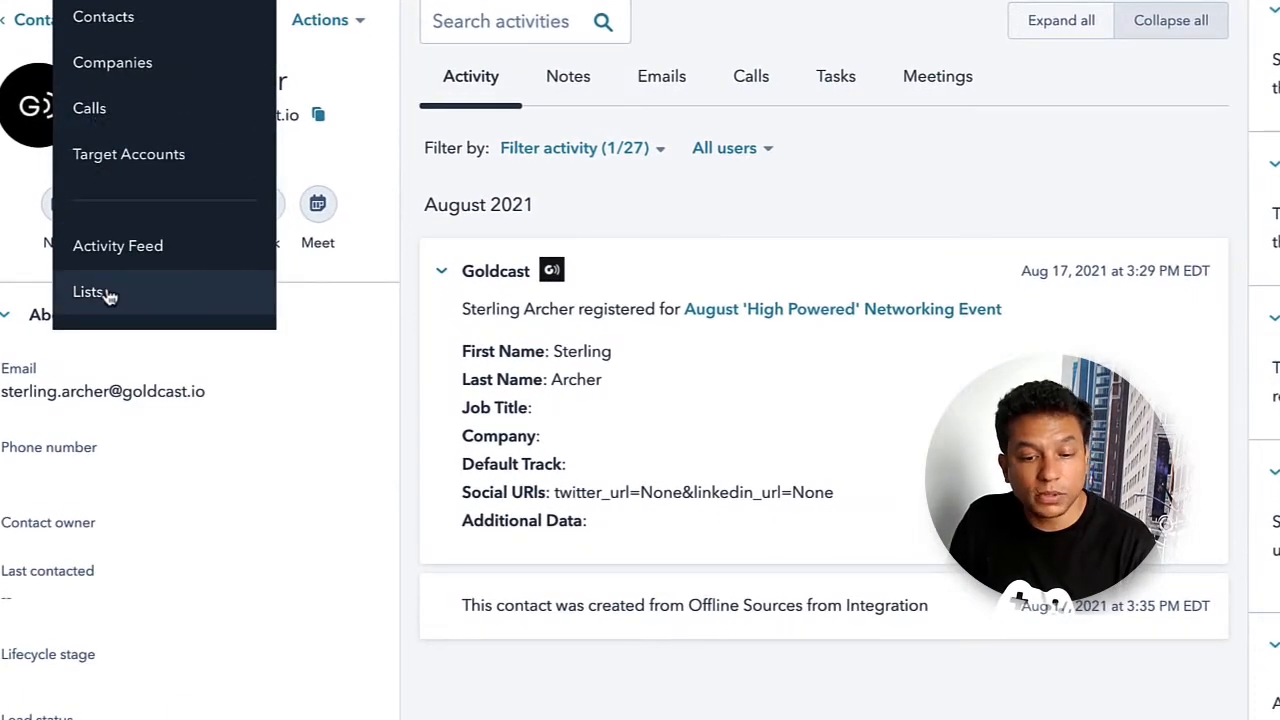
click(108, 294)
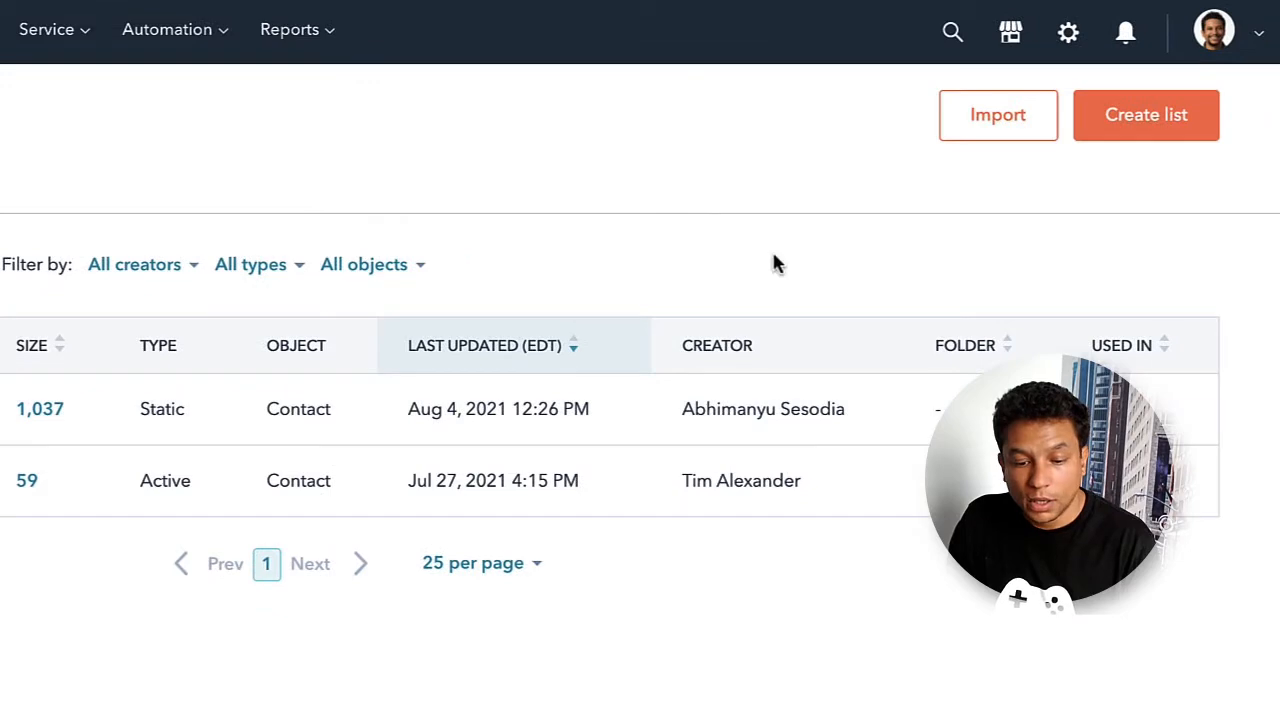
click(1108, 118)
Enter 'High Powered August Networking Event Registrants' as the list name.
click(86, 311)
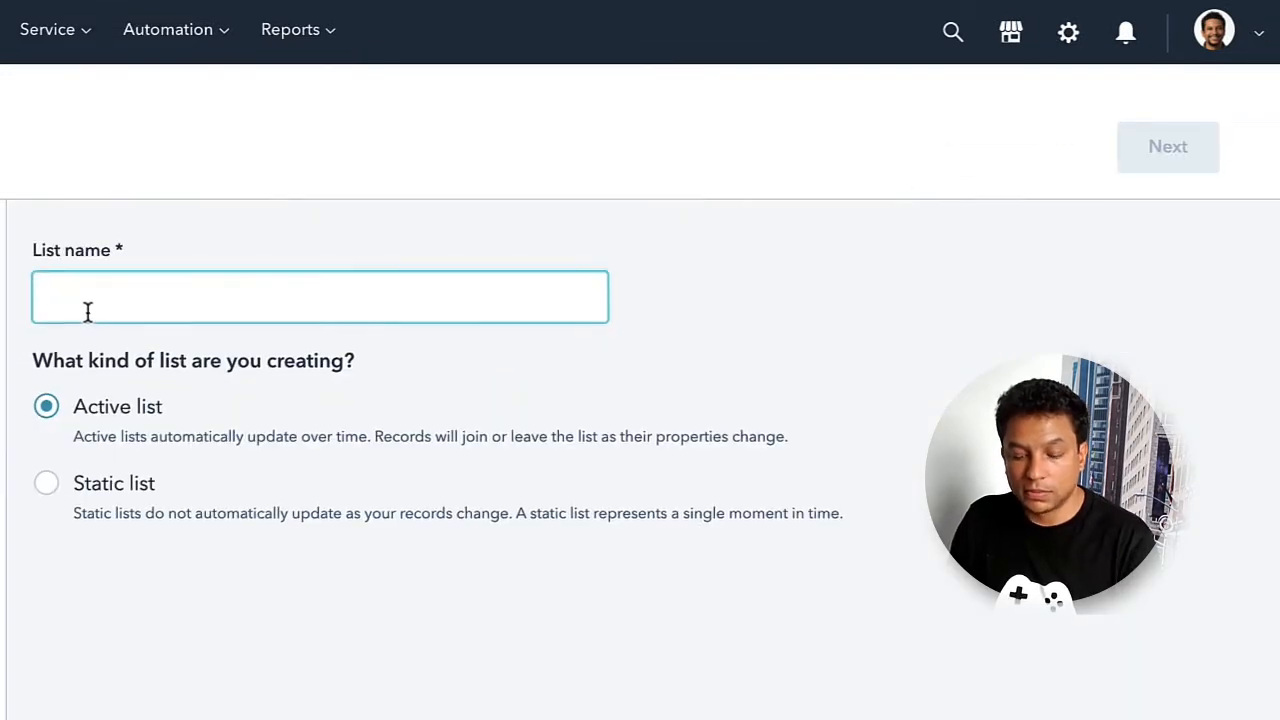
text(High )
text(Pow)
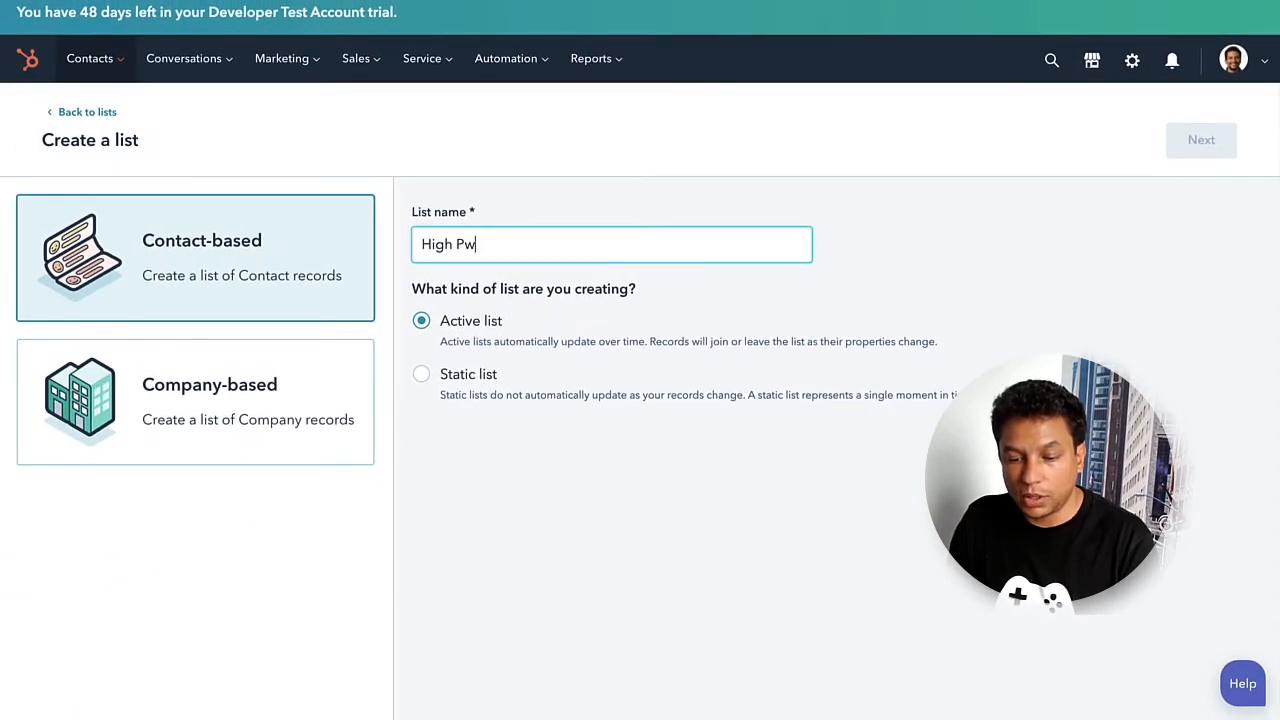
key(BackSpace)
text(owered August)
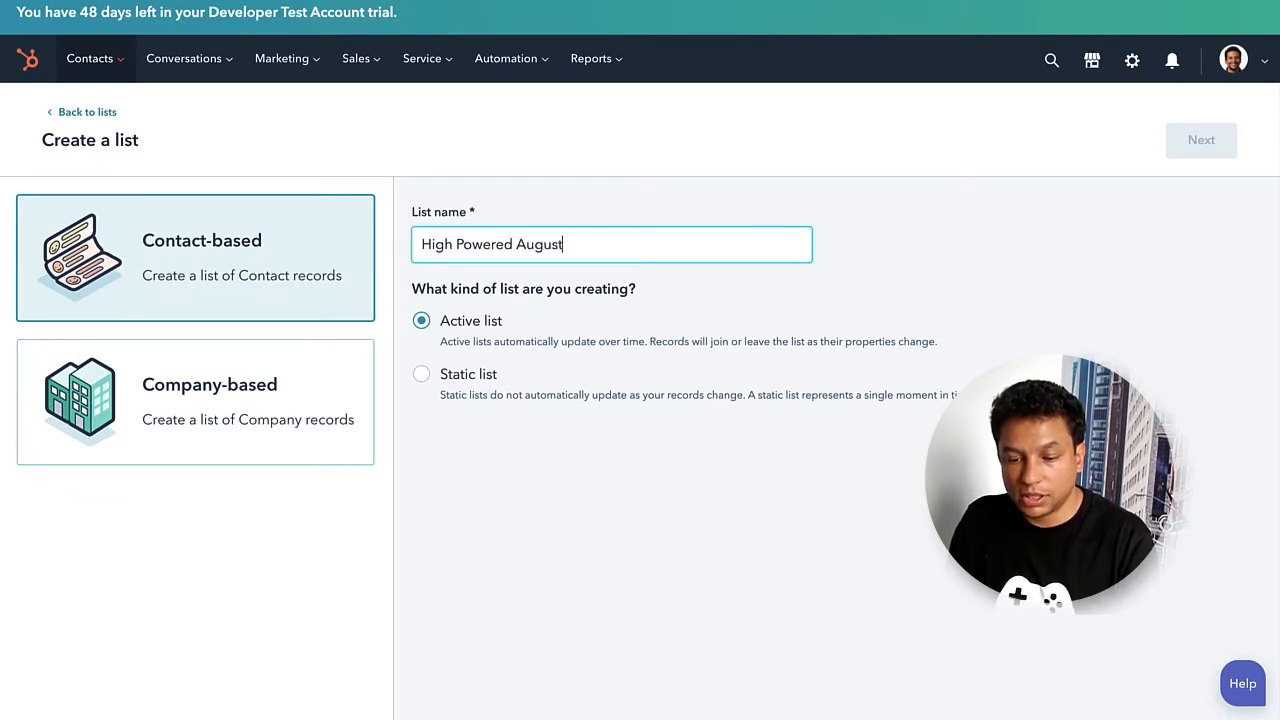
text( Networking Event)
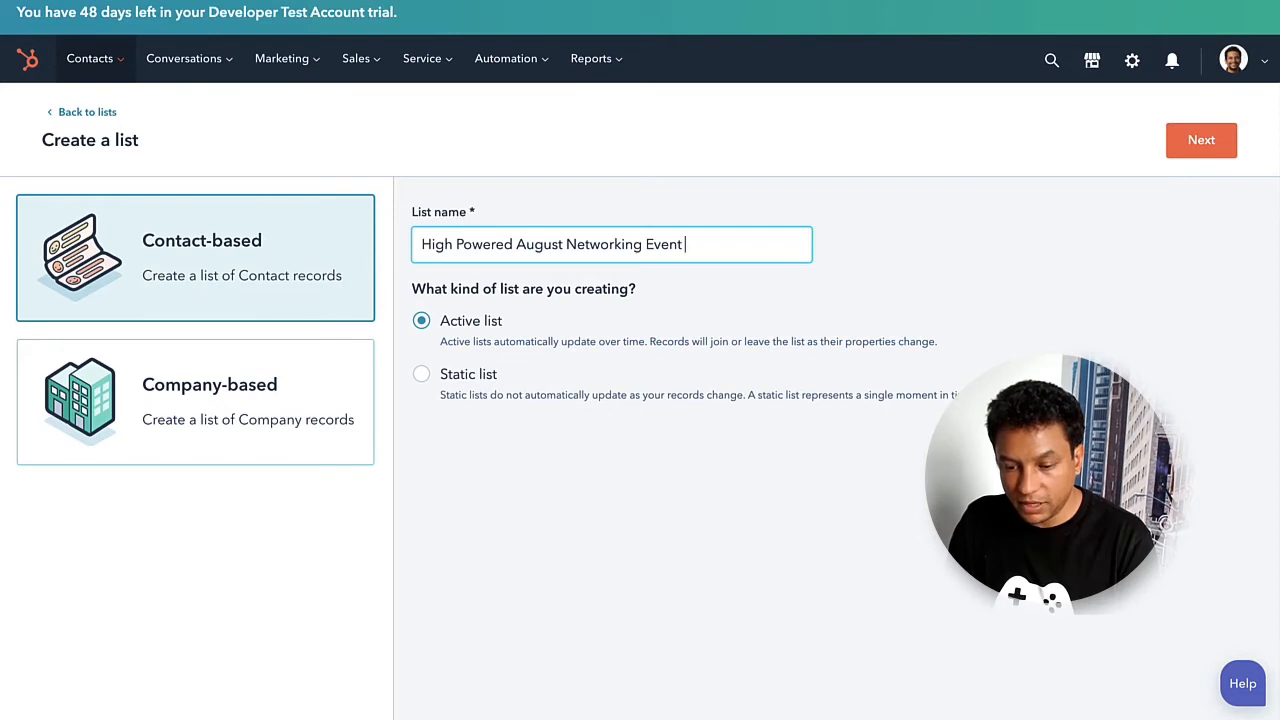
text( Registrtr)
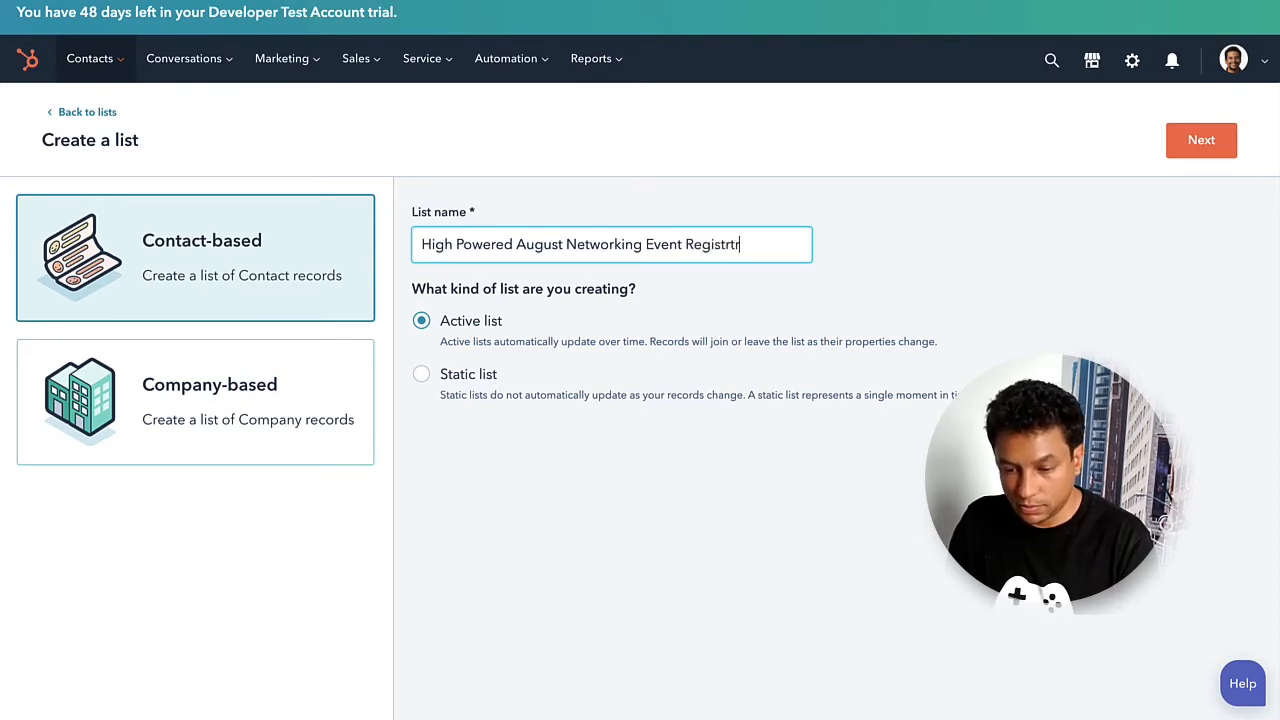
key(BackSpace)
key(BackSpace)
text(ants)
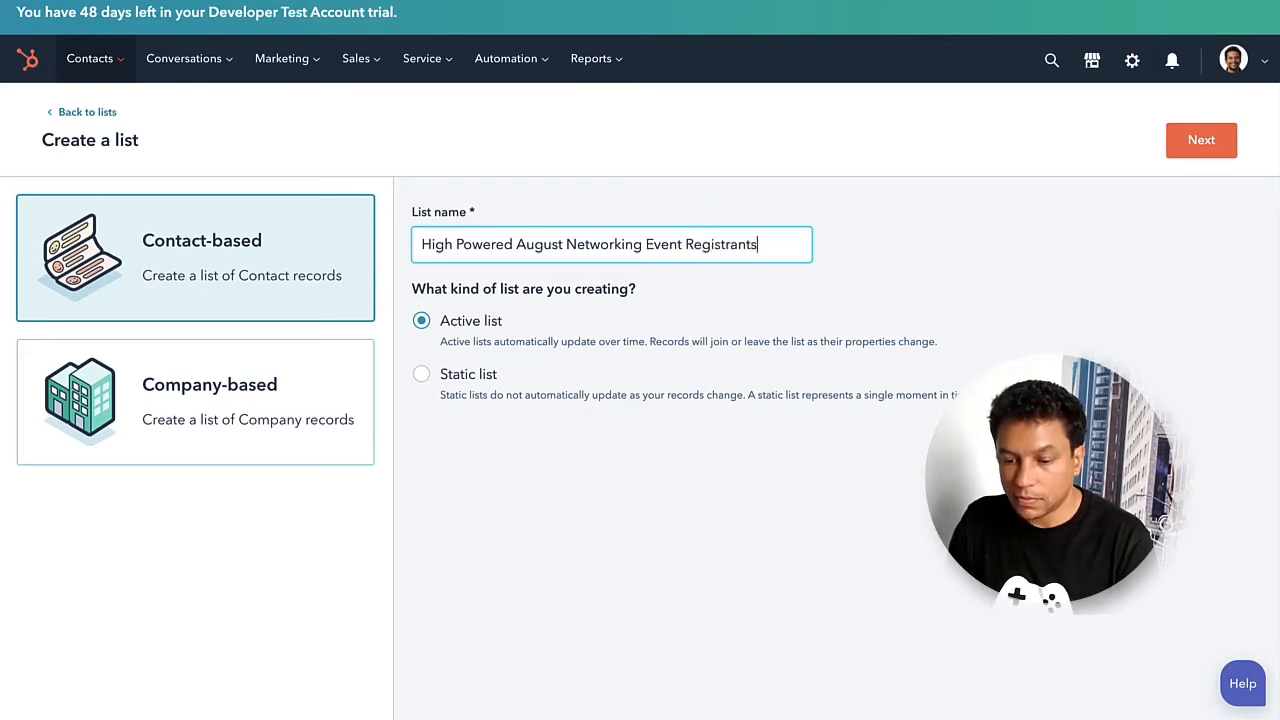
Add a list filter on Goldcast: Event Registration using the Event ID property.
click(1192, 152)
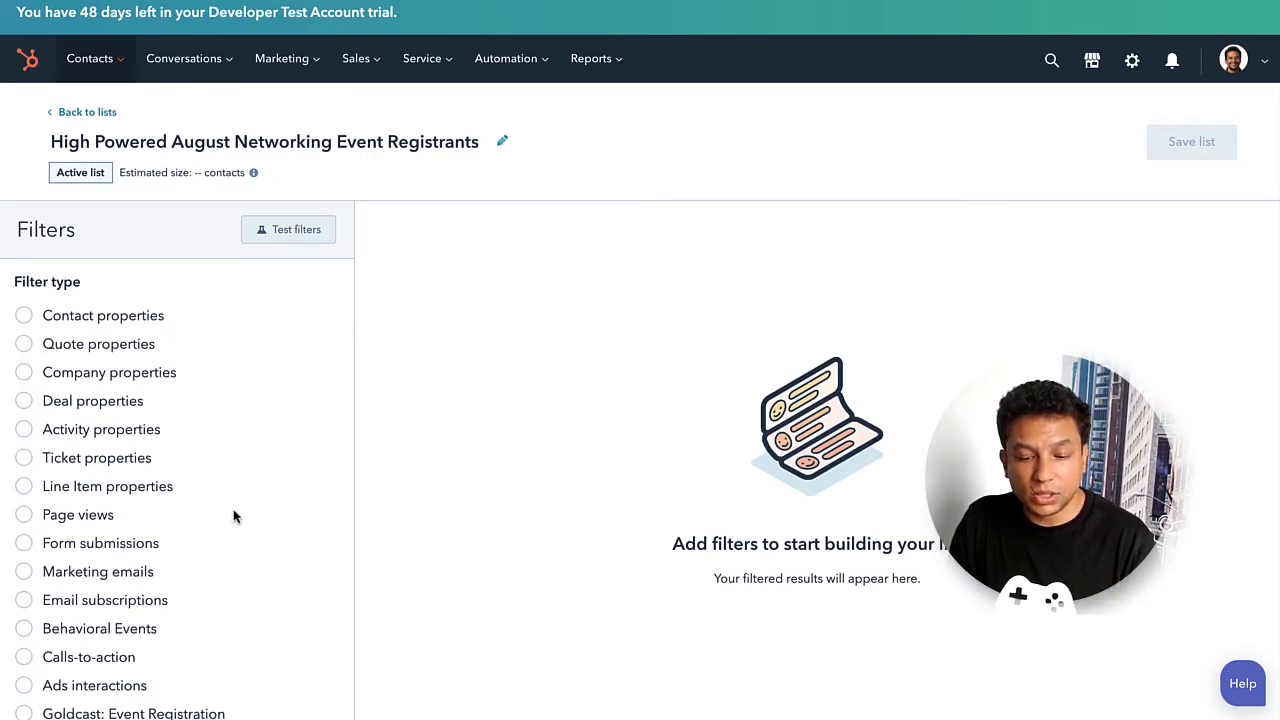
scroll(231, 537, down, 1)
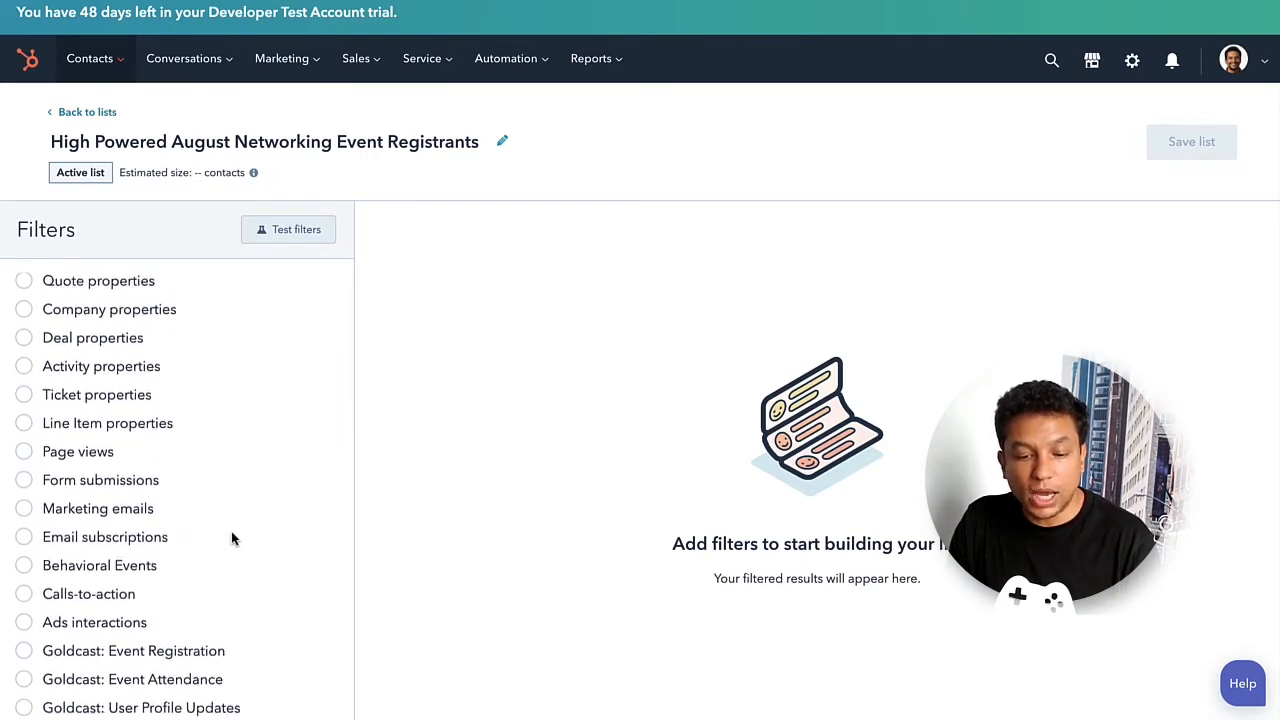
scroll(231, 537, up, 1)
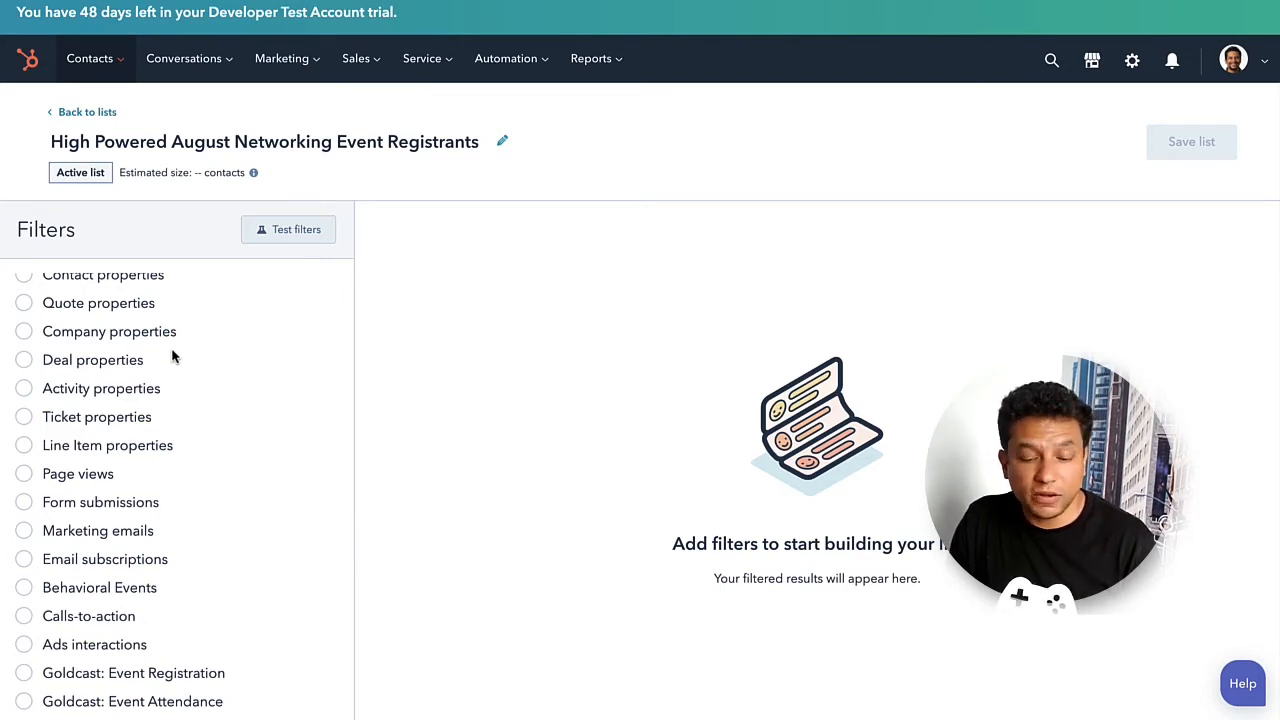
scroll(172, 356, down, 1)
scroll(172, 356, down, 3)
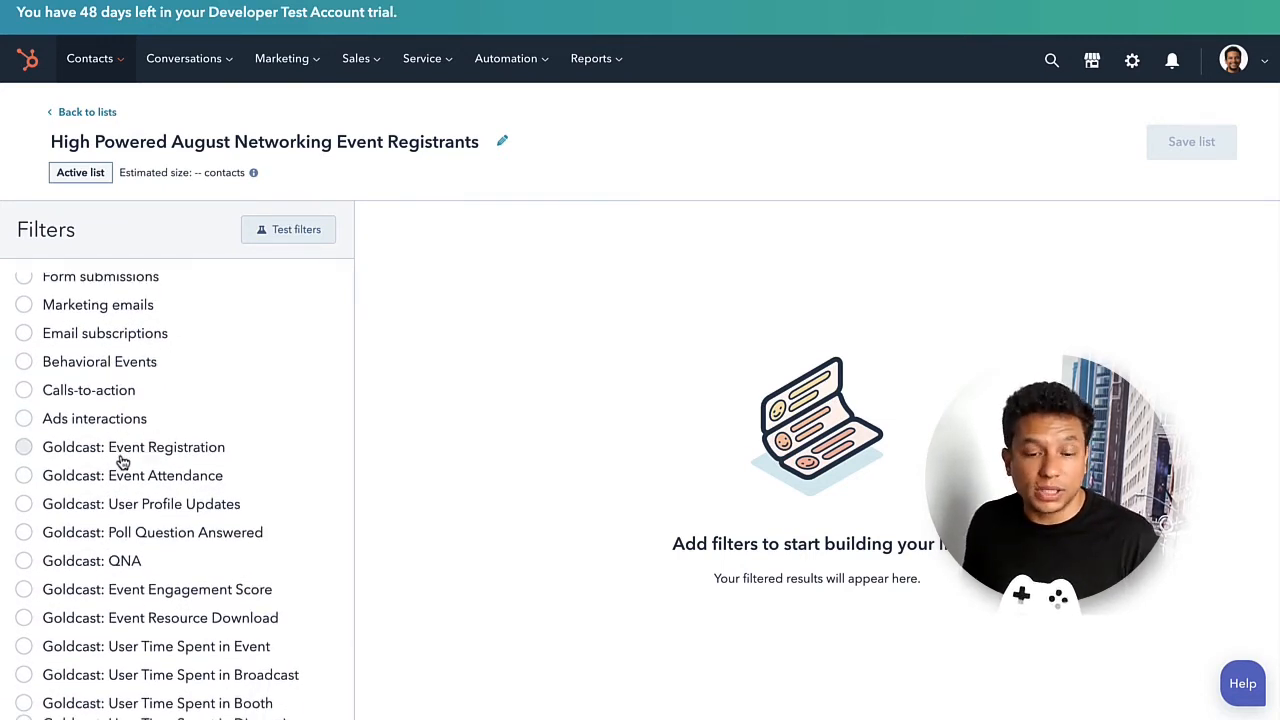
click(25, 449)
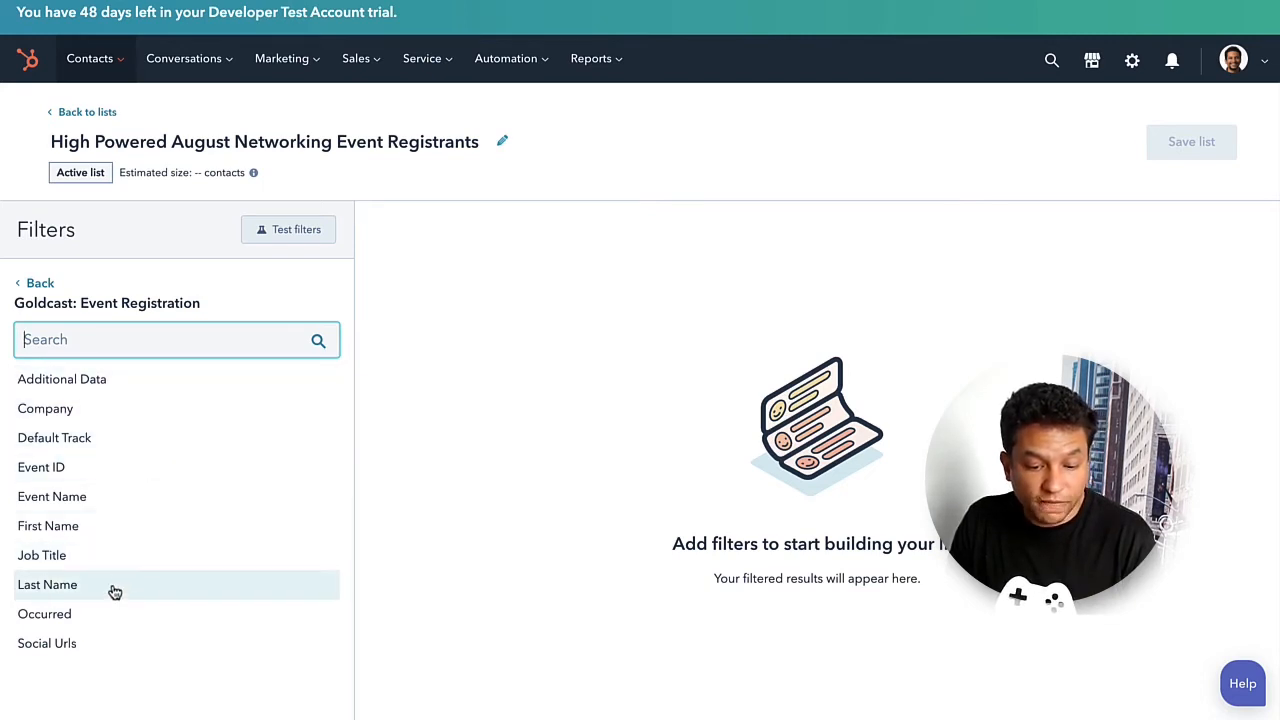
click(99, 478)
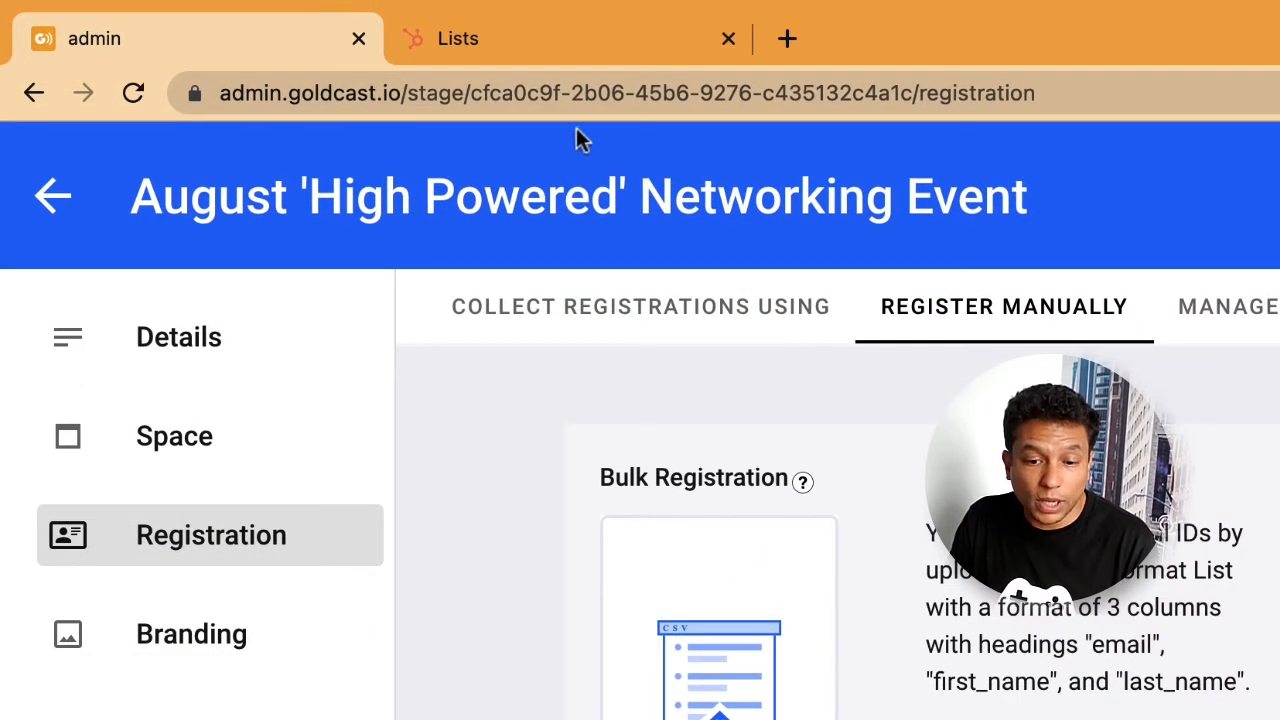
Copy the event ID from the Goldcast event page's URL and switch back to the HubSpot list.
click(622, 98)
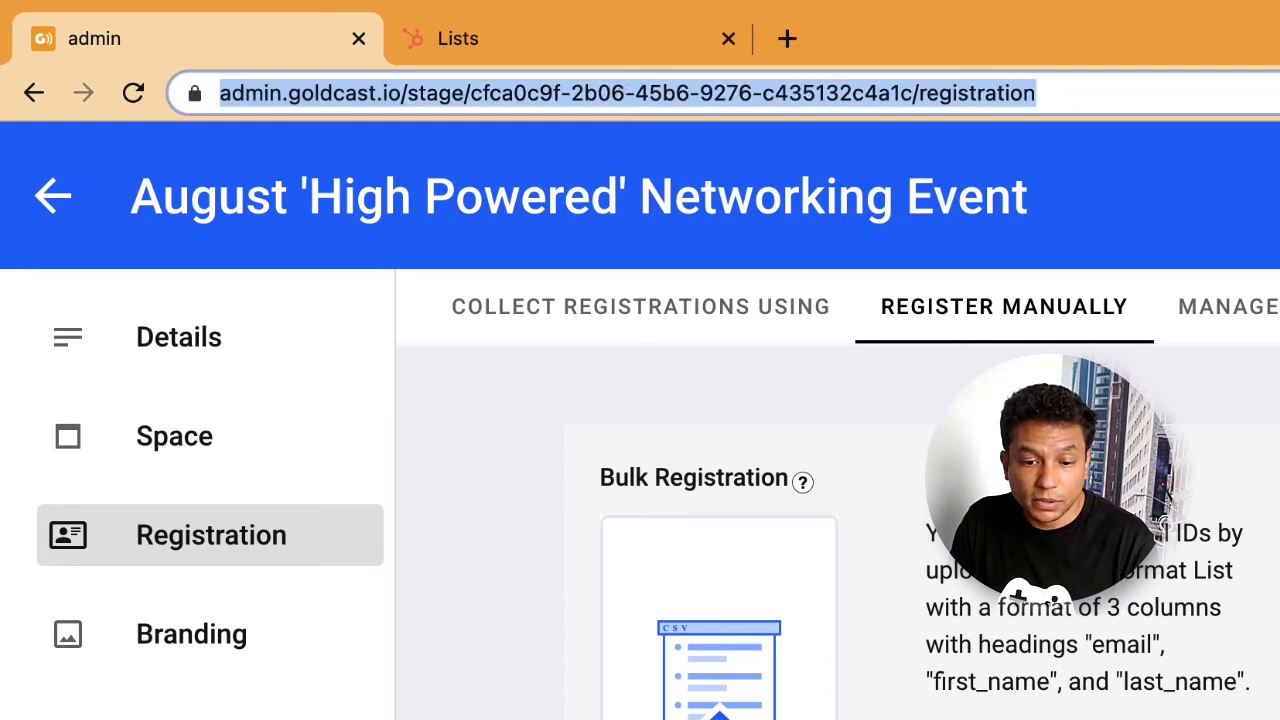
click(622, 98)
double_click(622, 98)
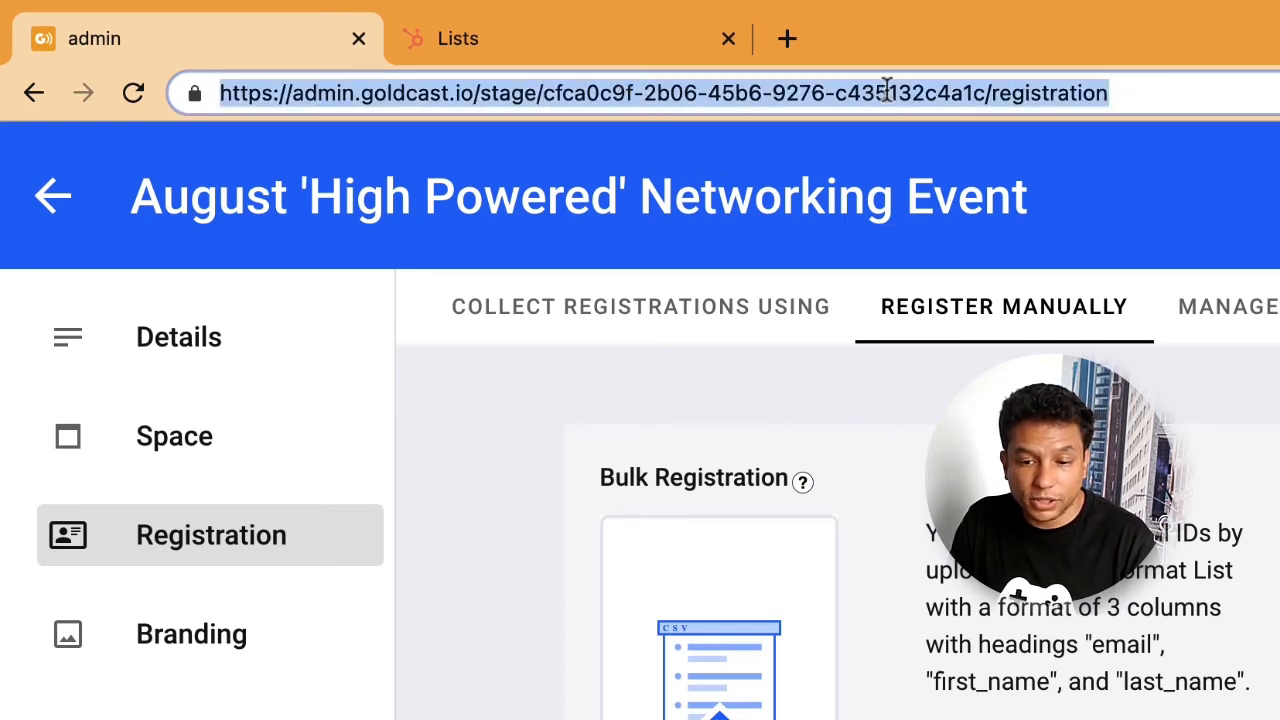
click(985, 95)
drag(985, 95, 548, 93)
key(ctrl+c)
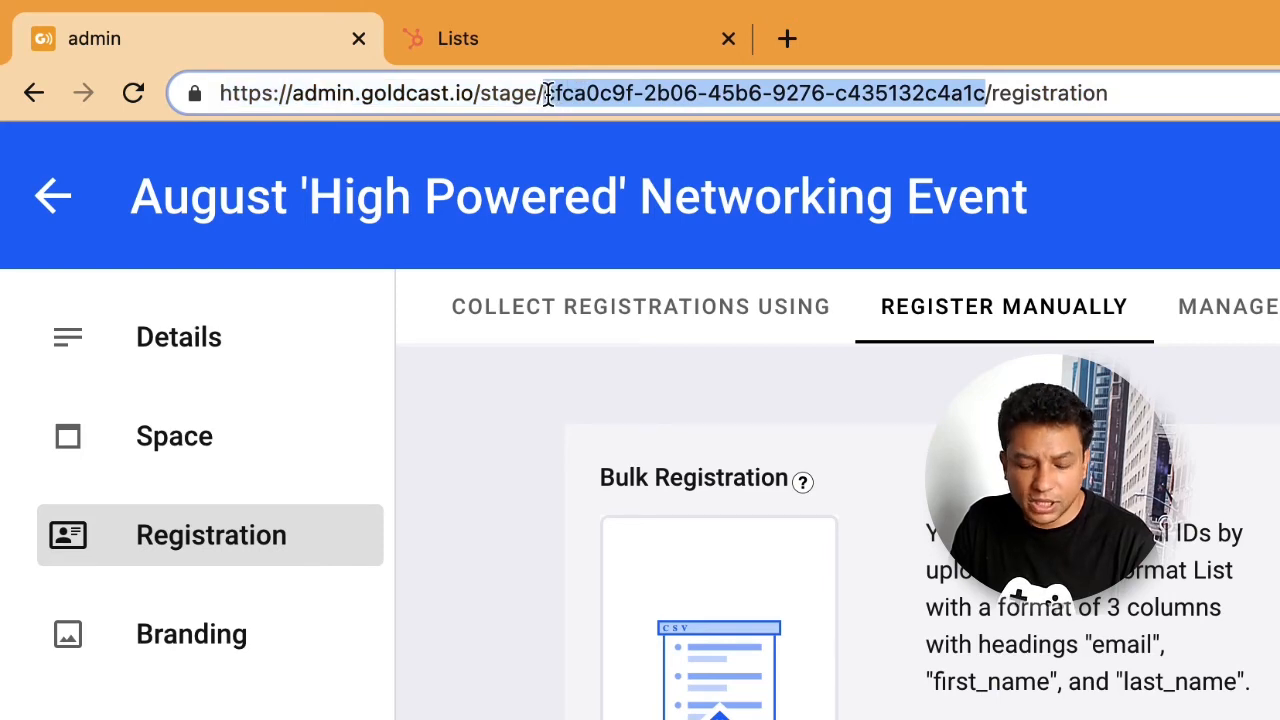
click(577, 48)
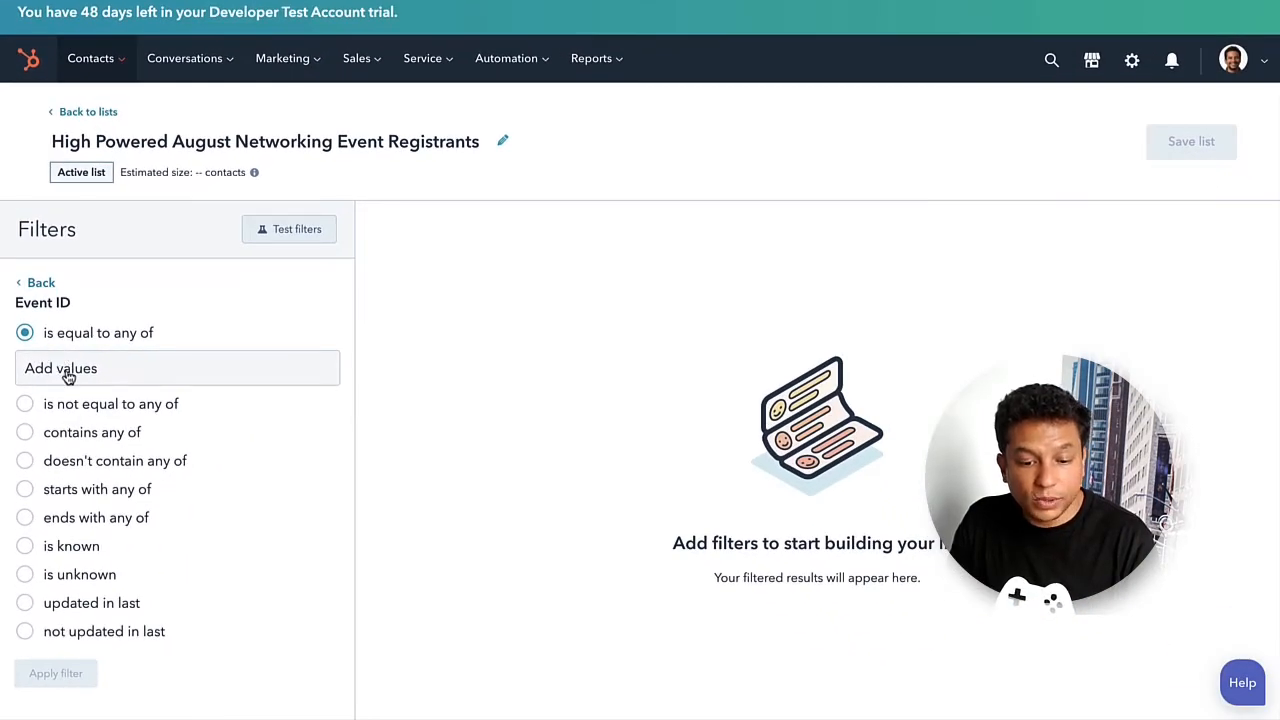
Paste the copied event ID as the Event ID filter value and save the active list.
click(66, 370)
key(ctrl+v)
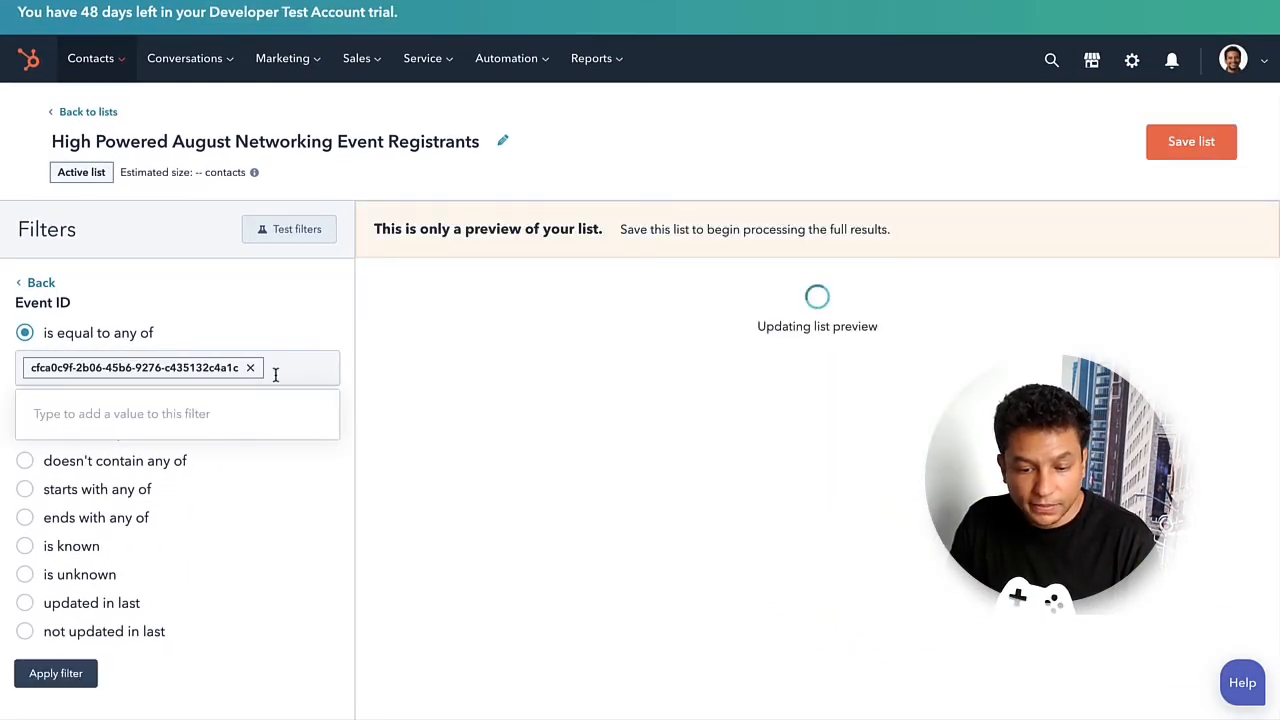
click(366, 367)
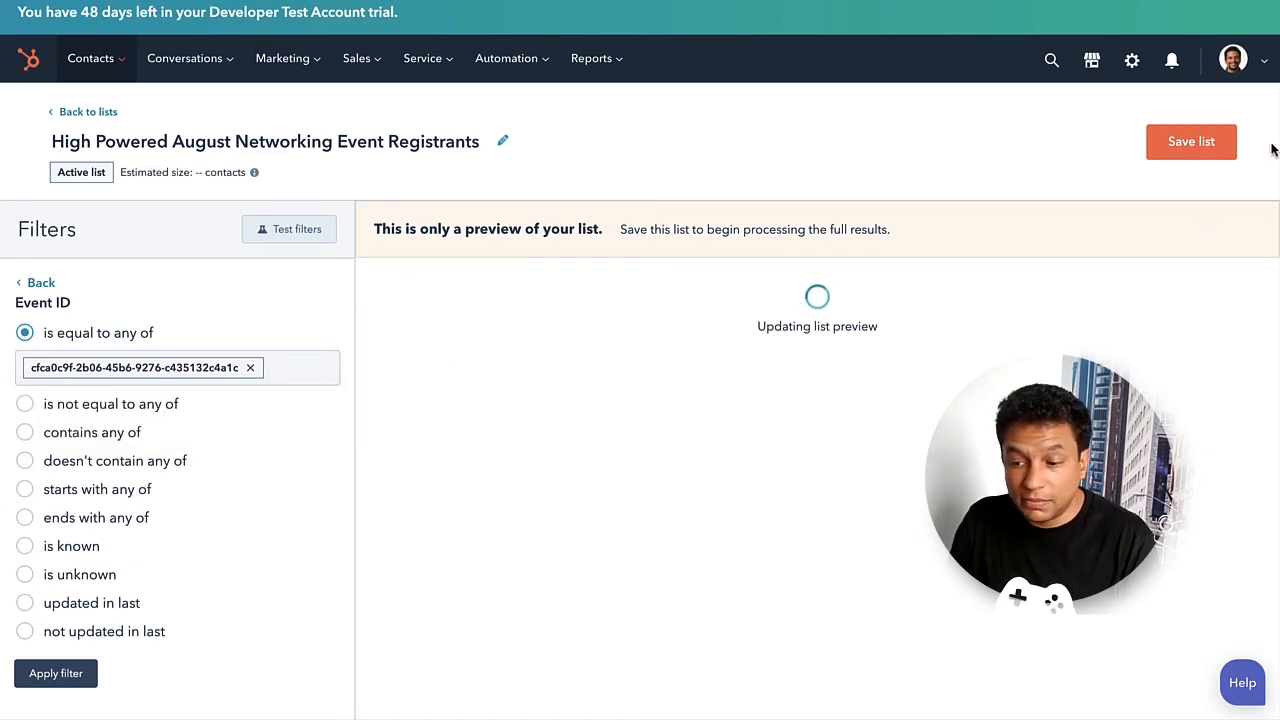
click(1192, 148)
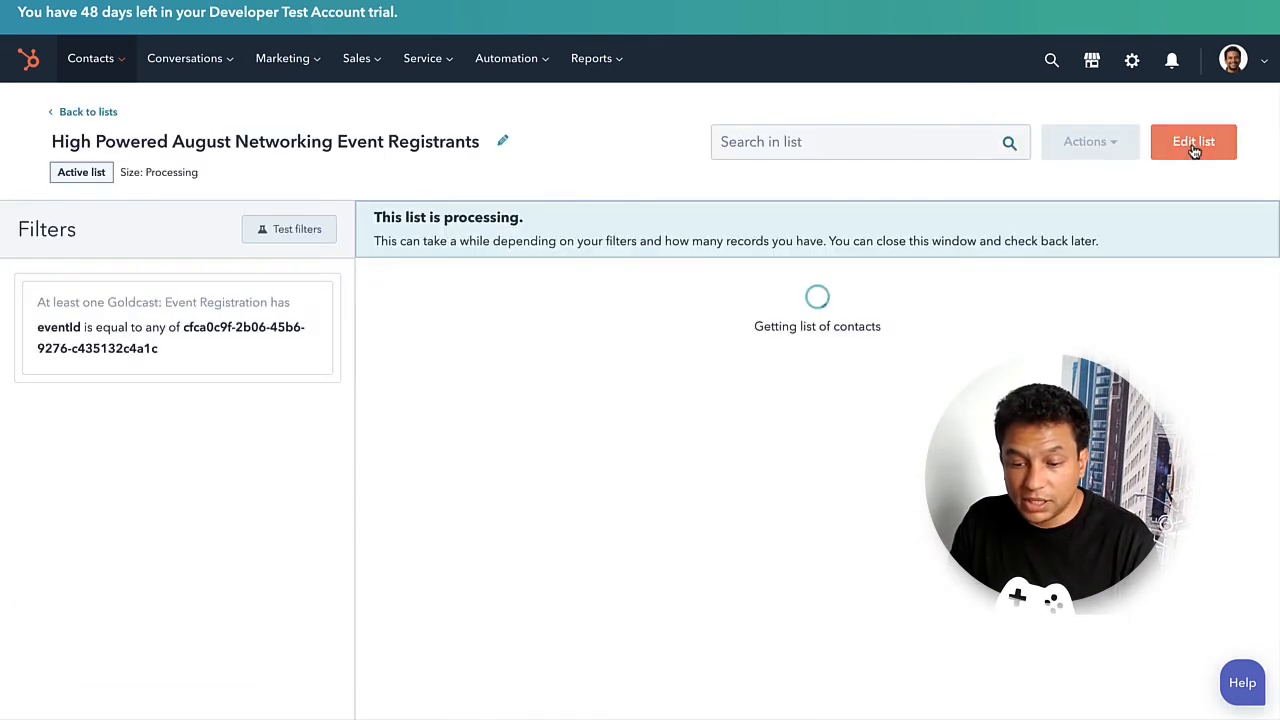